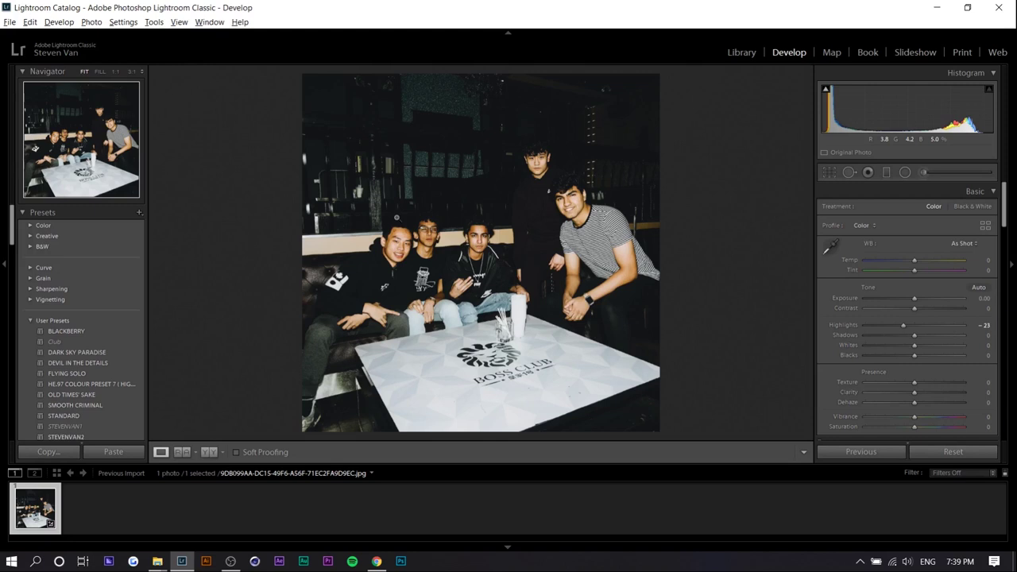
- Reset Highlights, then set Highlights -44, Shadows -41, Whites +45 and Blacks -35
key("ctrl+z")
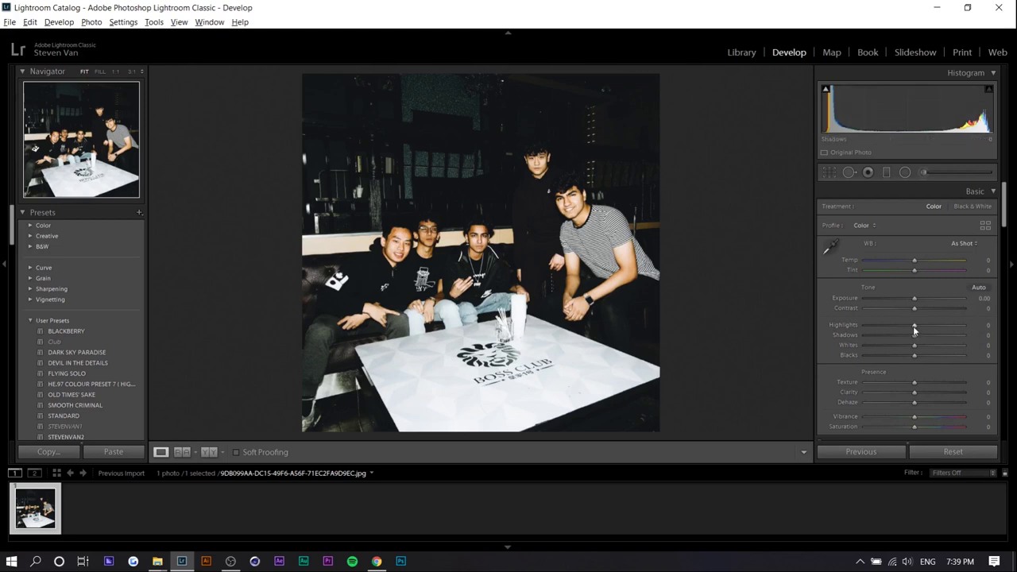
left_click_drag(914, 326, 891, 326)
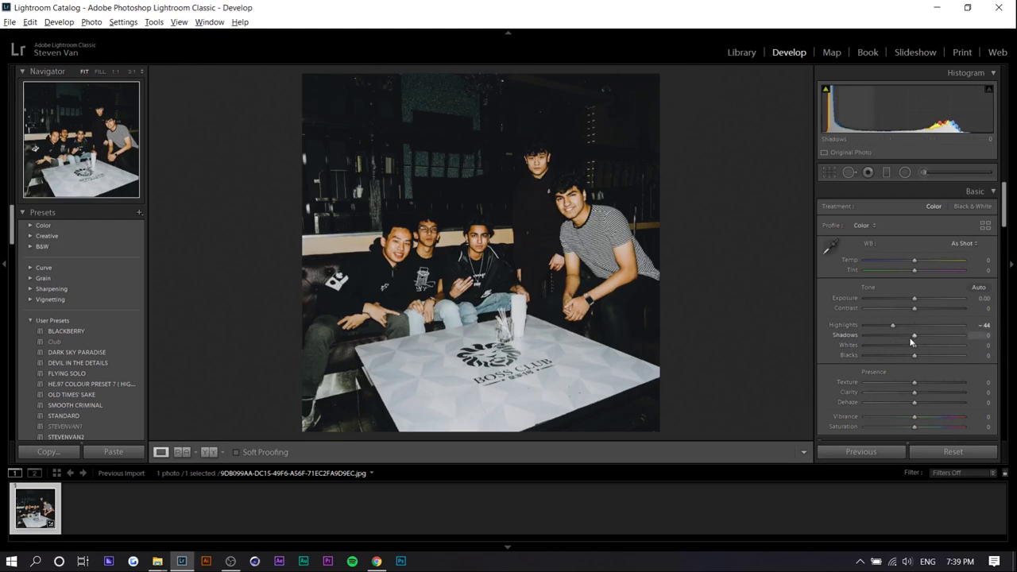
left_click_drag(909, 337, 894, 338)
scroll(904, 310, "down", 2)
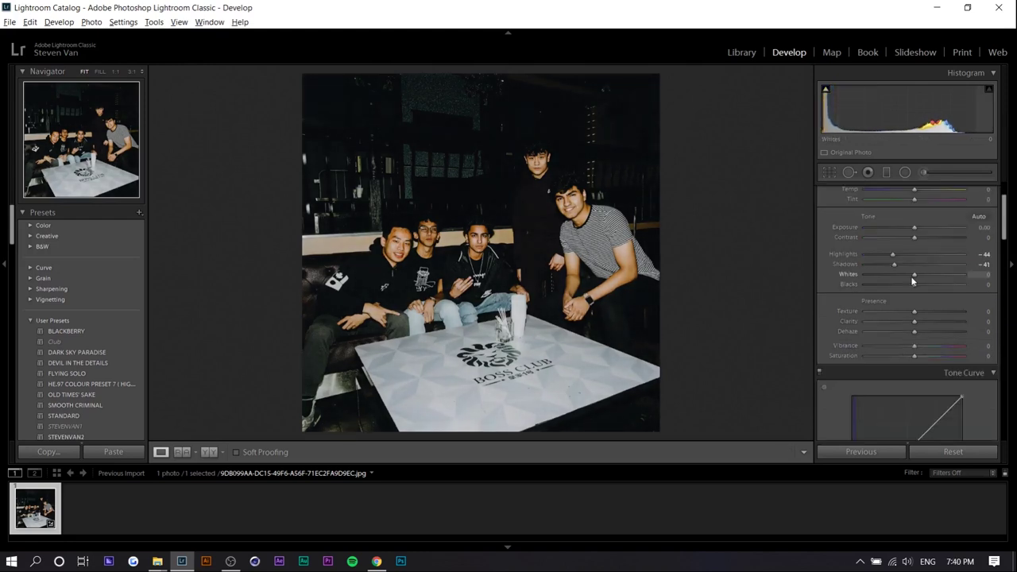
mouse_move(912, 276)
left_mouse_down()
mouse_move(936, 274)
mouse_move(895, 284)
left_mouse_up()
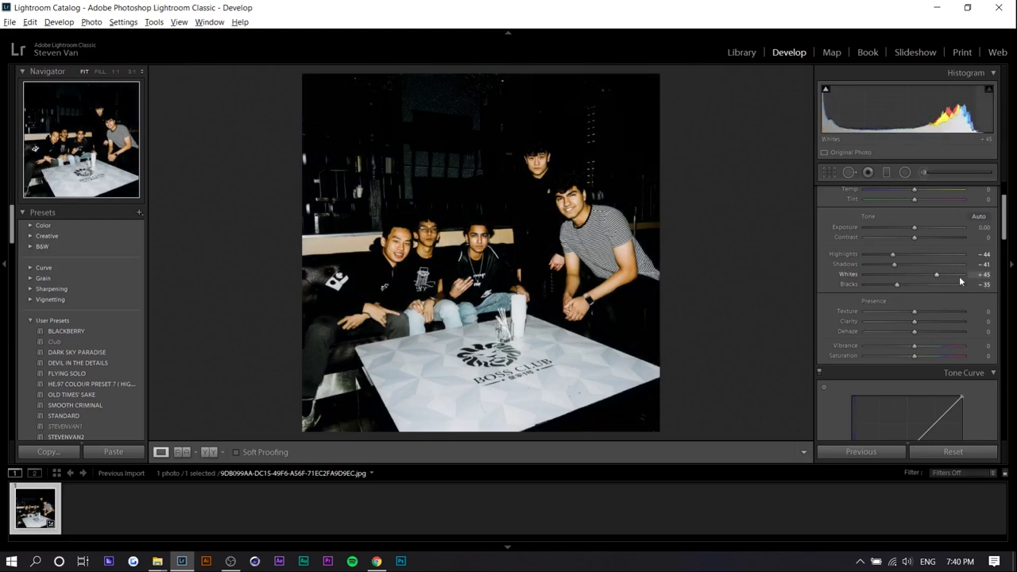
scroll(936, 379, "down", 3)
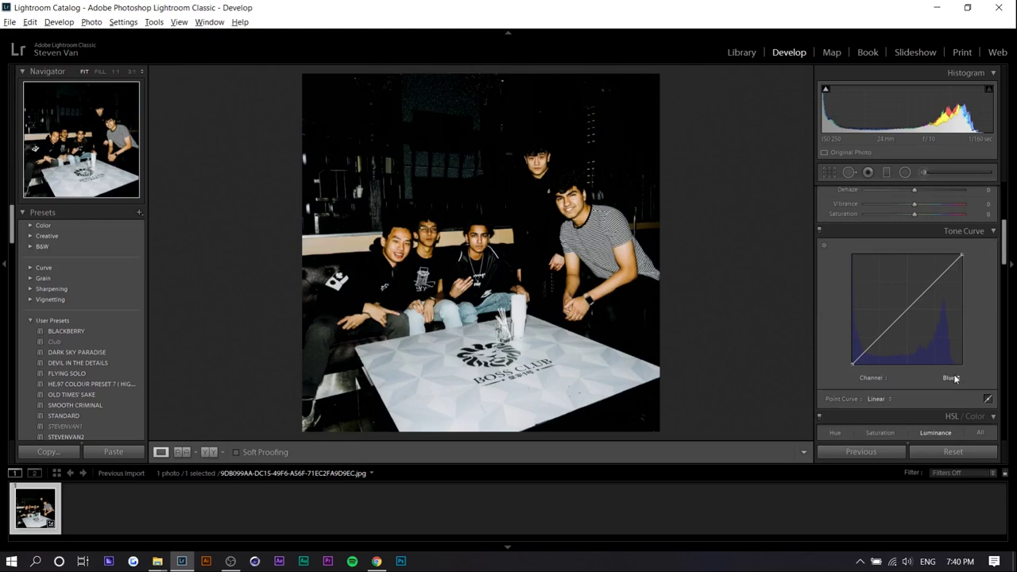
left_click(953, 379)
- Set the Tone Curve to RGB and lower its top-right point slightly
left_click(931, 391)
scroll(954, 373, "up", 3)
scroll(843, 381, "down", 3)
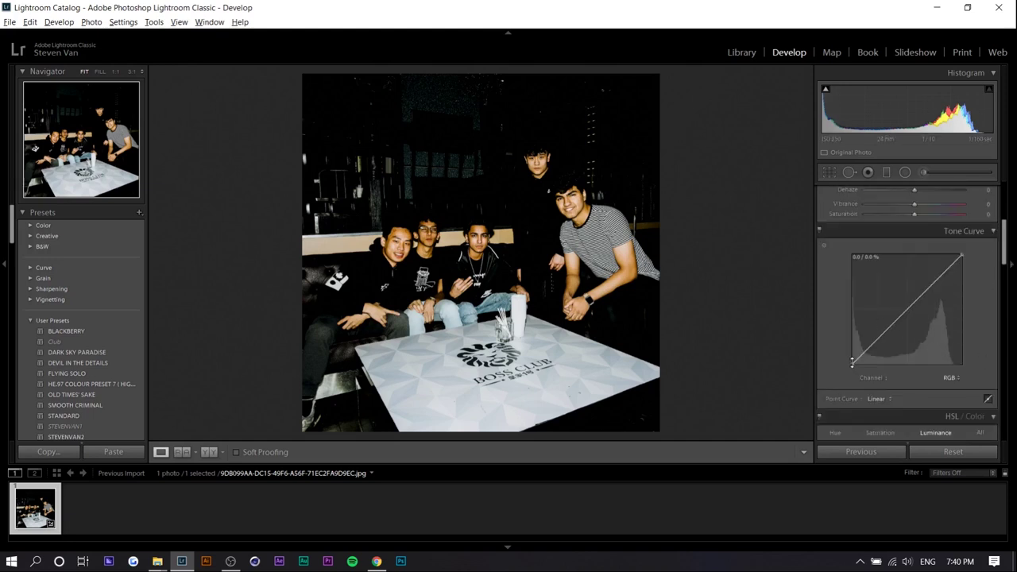
mouse_move(852, 361)
left_mouse_down()
mouse_move(848, 370)
mouse_move(842, 361)
left_mouse_up()
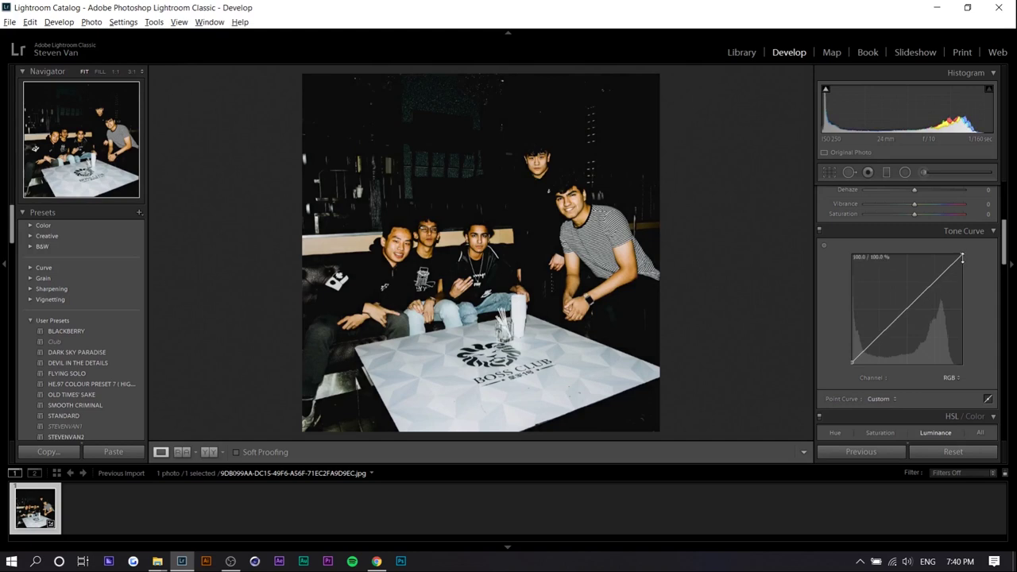
mouse_move(963, 257)
left_mouse_down()
mouse_move(965, 281)
mouse_move(964, 249)
mouse_move(966, 265)
left_mouse_up()
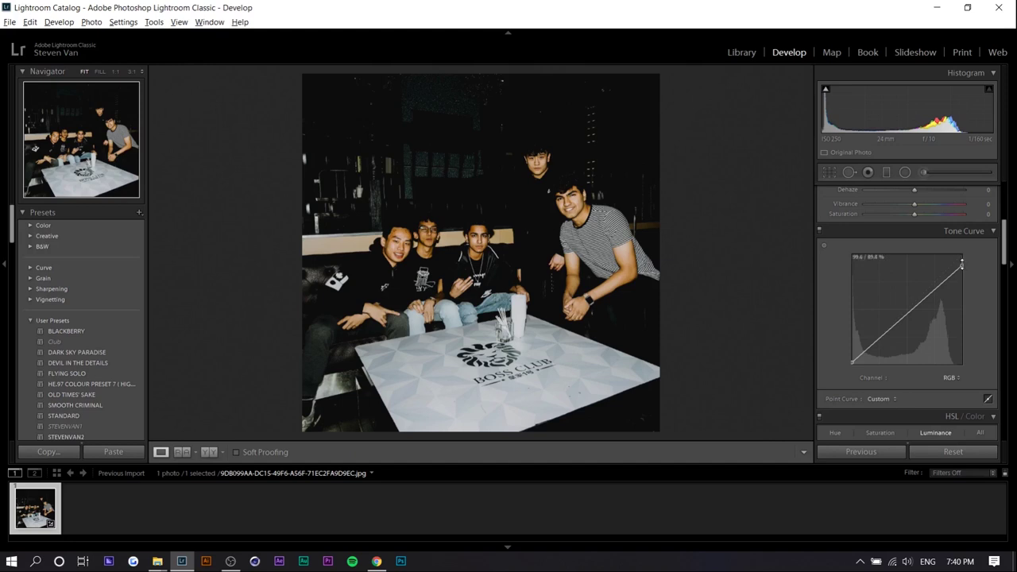
- Try Whites at +99 and +75 while fading the curve's top point, settling Whites at +47
scroll(966, 270, "up", 2)
left_click_drag(937, 204, 964, 203)
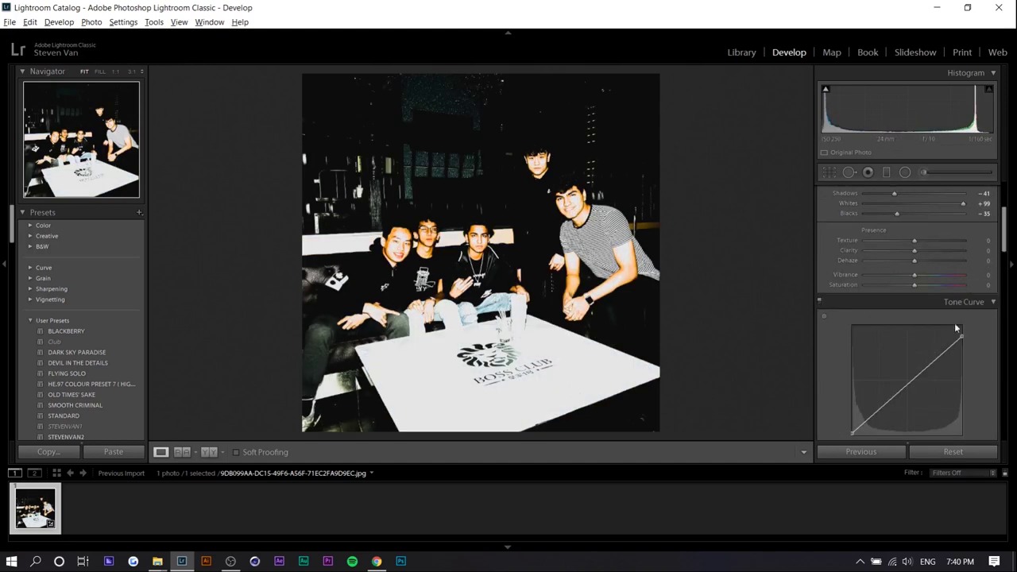
left_click_drag(962, 337, 959, 358)
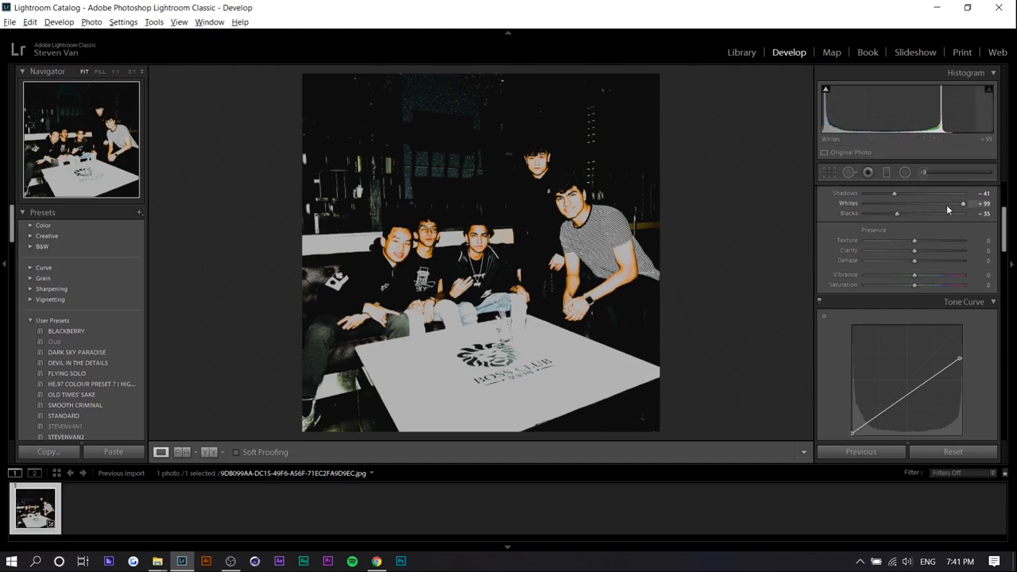
left_click_drag(941, 205, 949, 204)
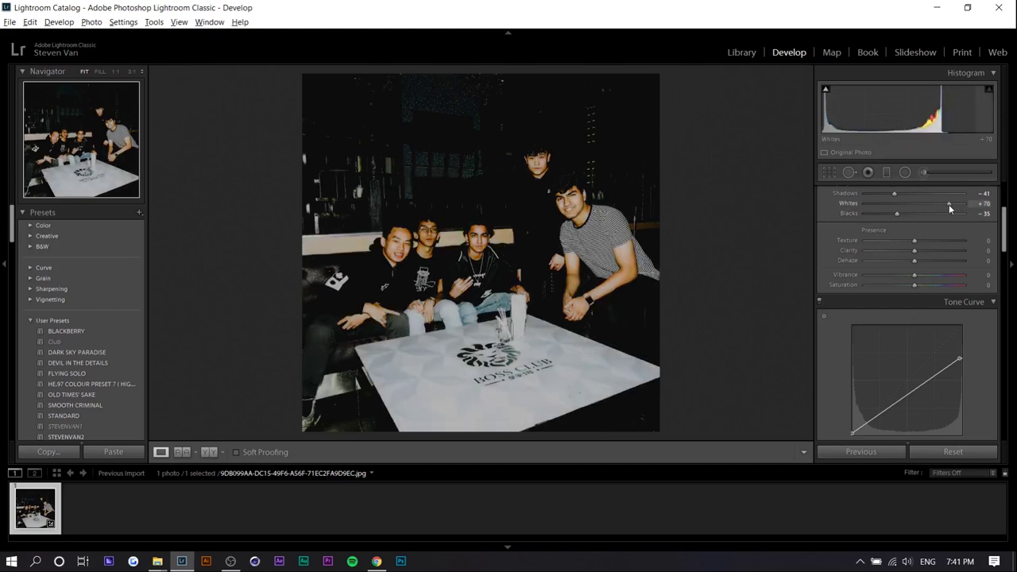
left_click_drag(961, 359, 960, 345)
scroll(887, 350, "down", 3)
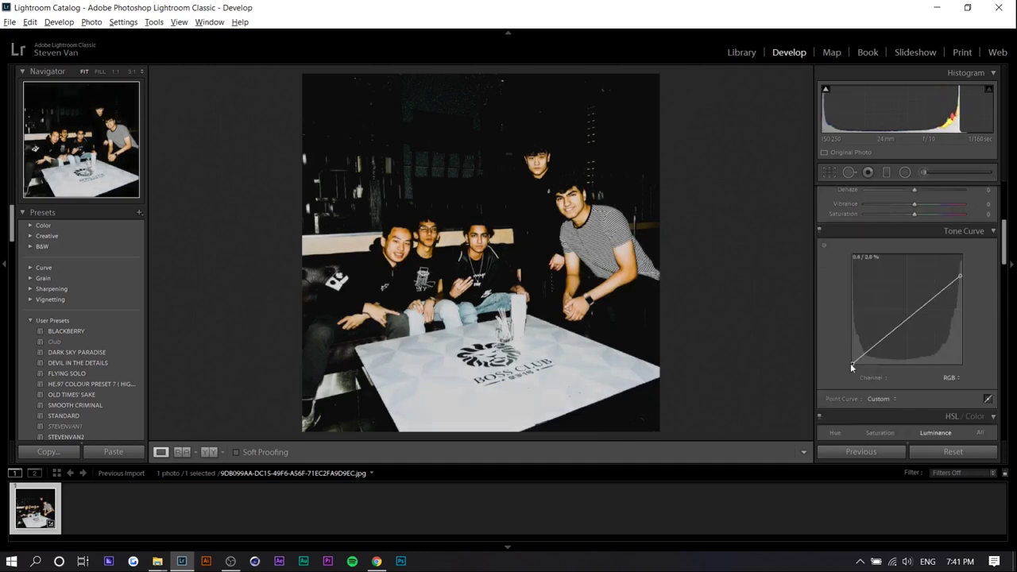
left_click_drag(960, 277, 962, 265)
scroll(981, 285, "up", 3)
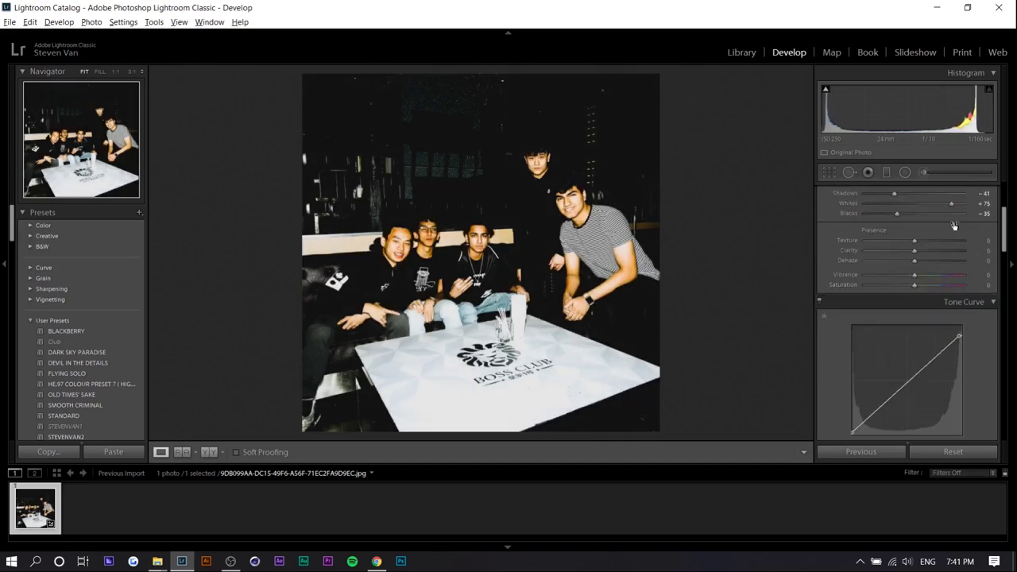
left_click_drag(951, 203, 929, 201)
scroll(850, 382, "down", 3)
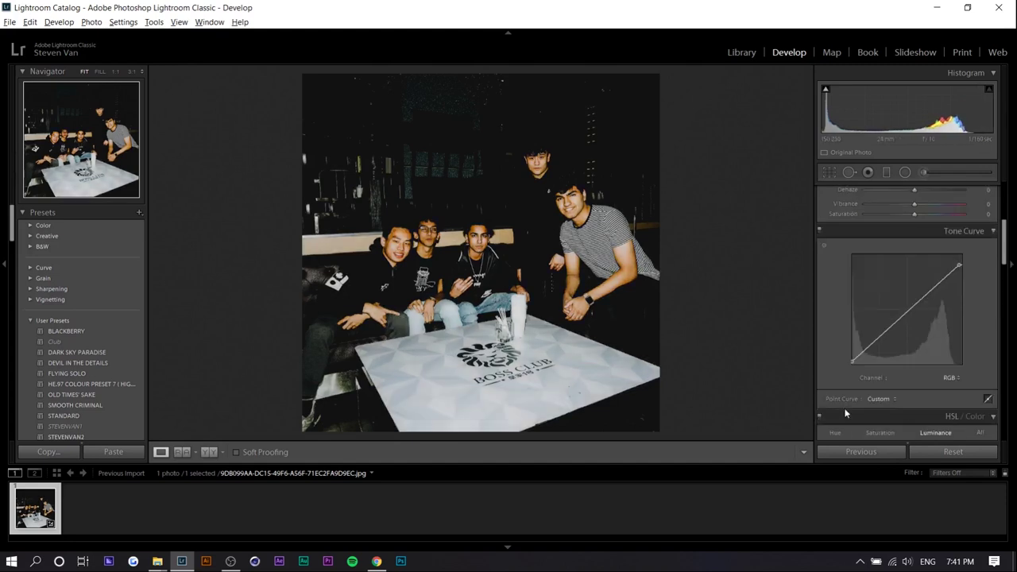
- Switch the Tone Curve to Green and raise its black point for greenish shadows
left_click(958, 380)
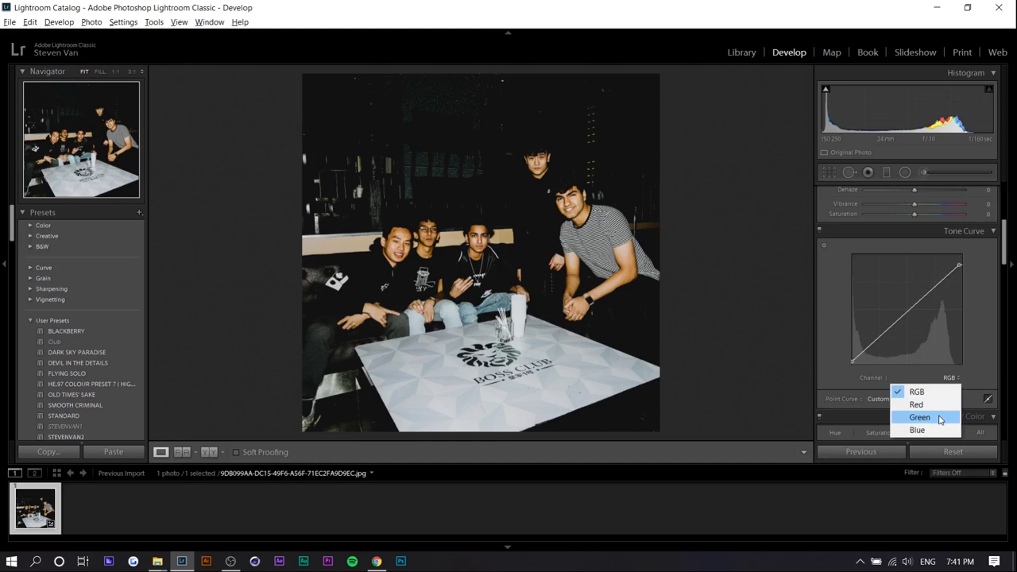
left_click(940, 419)
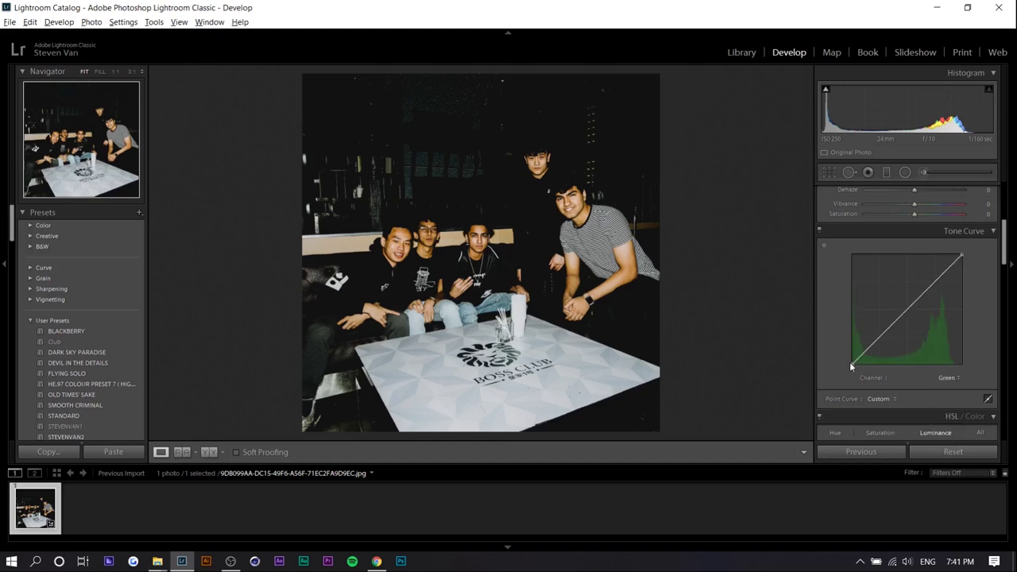
left_click_drag(851, 362, 845, 368)
- Lower the green curve's top-right point to 95.7%
scroll(849, 374, "down", 8)
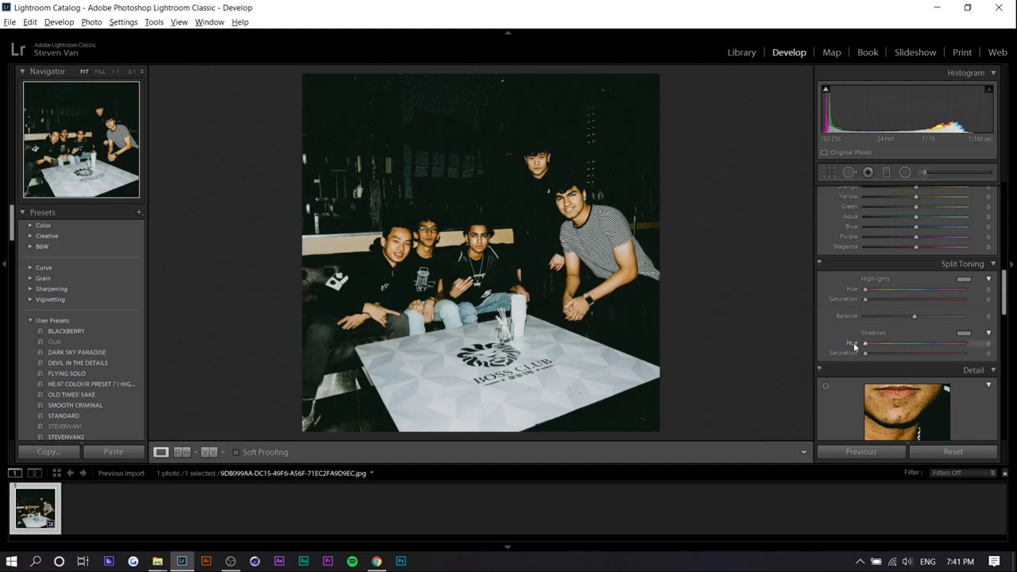
scroll(858, 345, "up", 3)
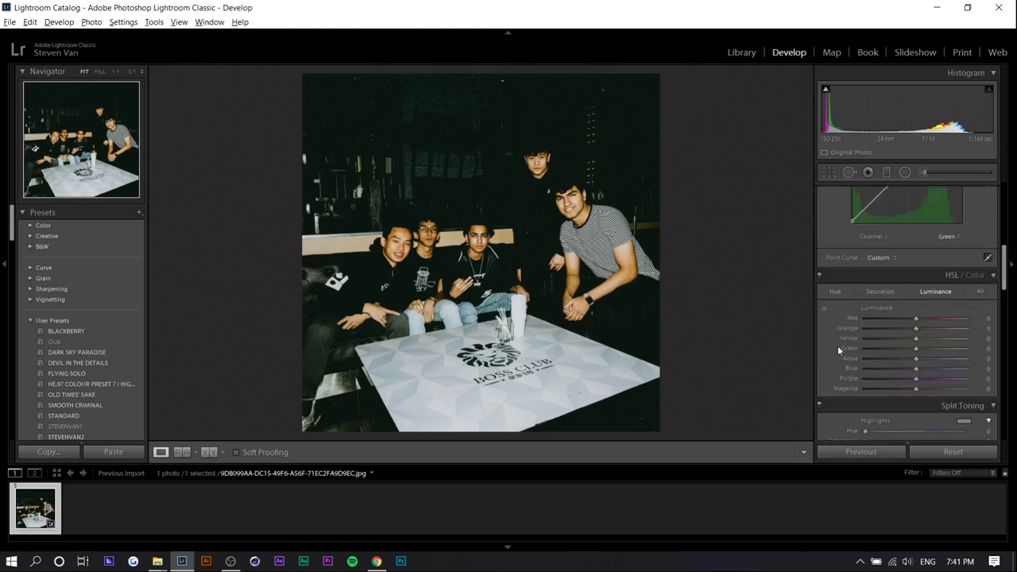
scroll(827, 335, "up", 2)
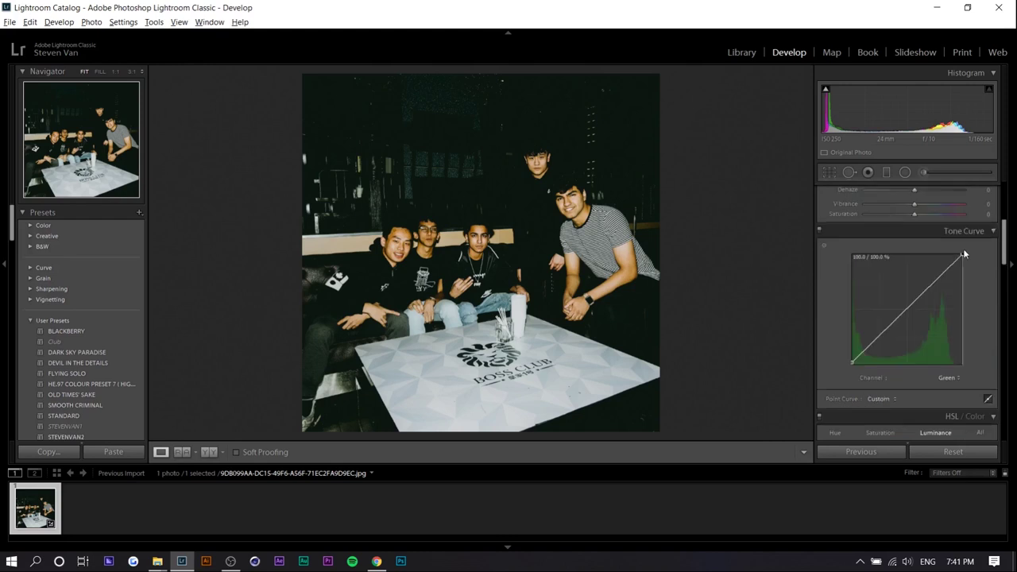
mouse_move(965, 251)
left_mouse_down()
mouse_move(966, 280)
mouse_move(970, 258)
left_mouse_up()
scroll(864, 320, "down", 2)
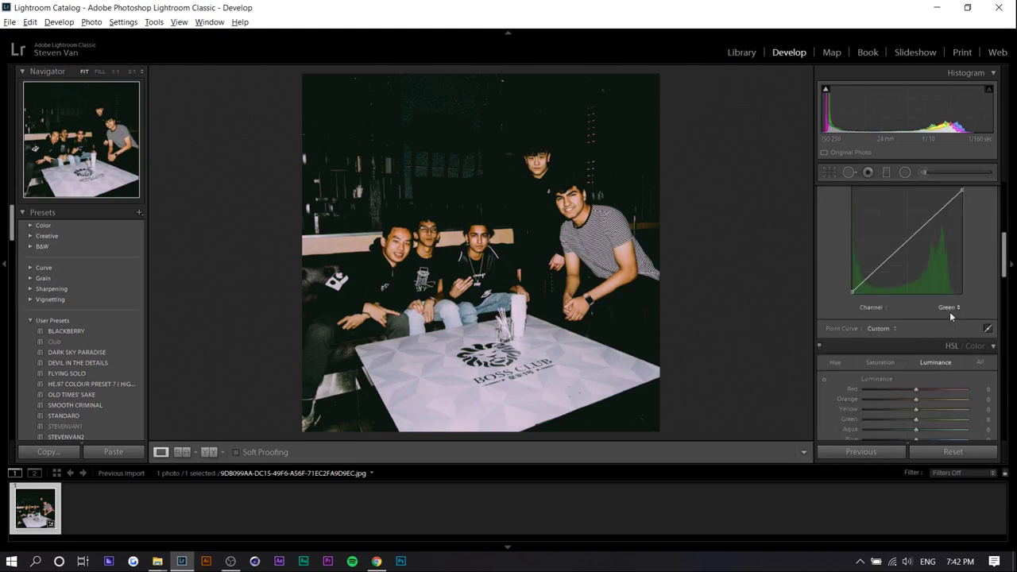
- On the Blue curve, lower the top point to 96.9% and shift the black point right to 23.5
left_click(950, 307)
left_click(920, 356)
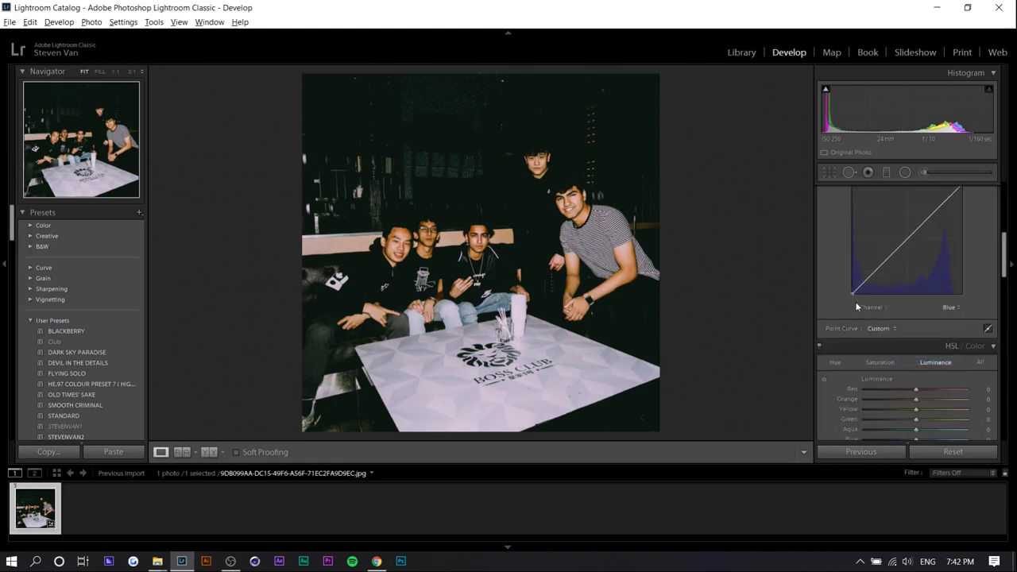
scroll(856, 302, "up", 2)
left_click_drag(964, 253, 963, 256)
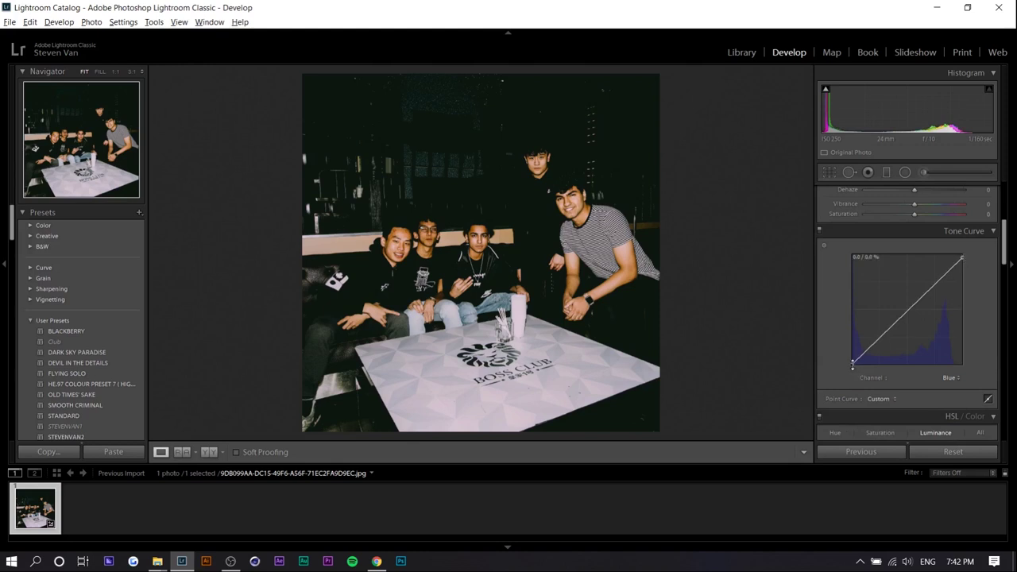
mouse_move(853, 365)
left_mouse_down()
mouse_move(857, 354)
mouse_move(849, 371)
mouse_move(853, 362)
mouse_move(939, 379)
mouse_move(845, 376)
left_mouse_up()
mouse_move(851, 379)
left_mouse_down()
mouse_move(887, 382)
mouse_move(859, 383)
left_mouse_up()
scroll(860, 373, "up", 5)
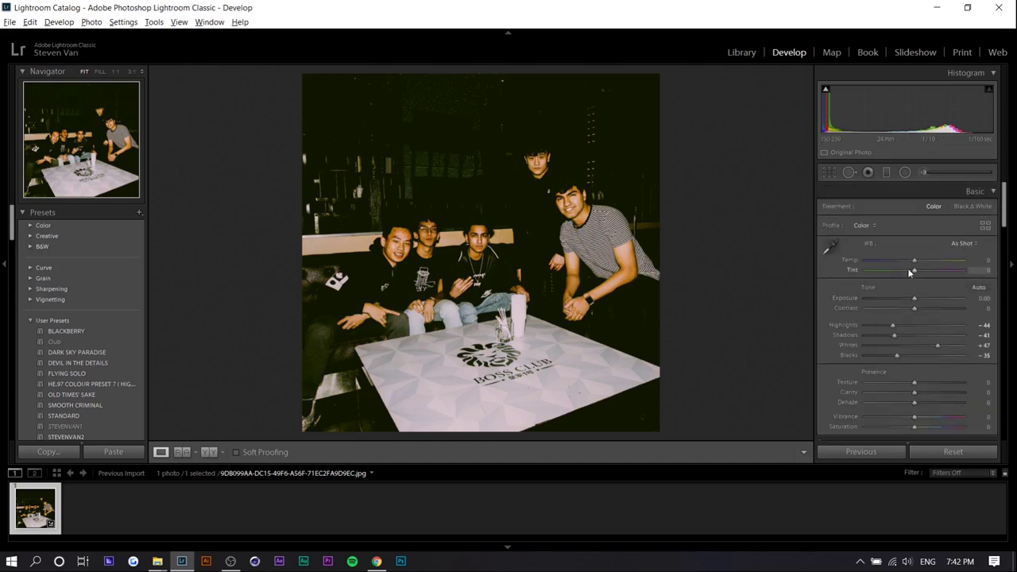
- Set Tint to +10, compare in Before and Before/After views, then return to Loupe
left_click_drag(914, 270, 920, 273)
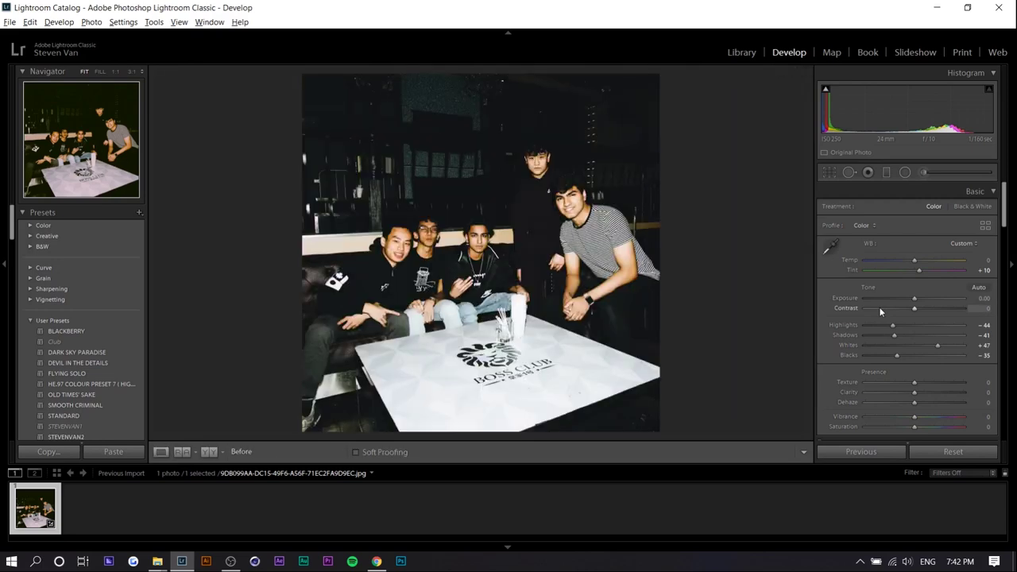
key("backslash")
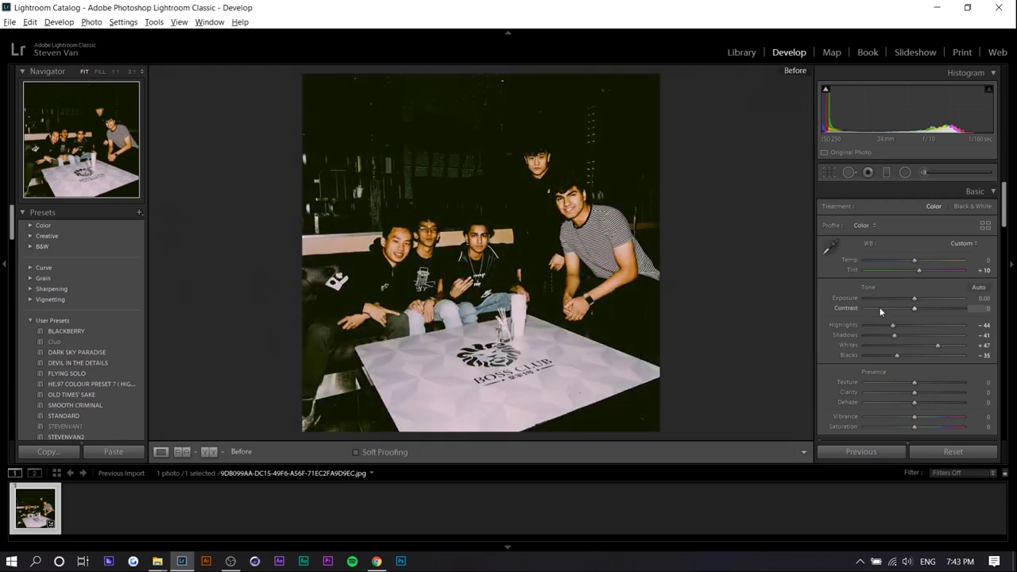
key("y")
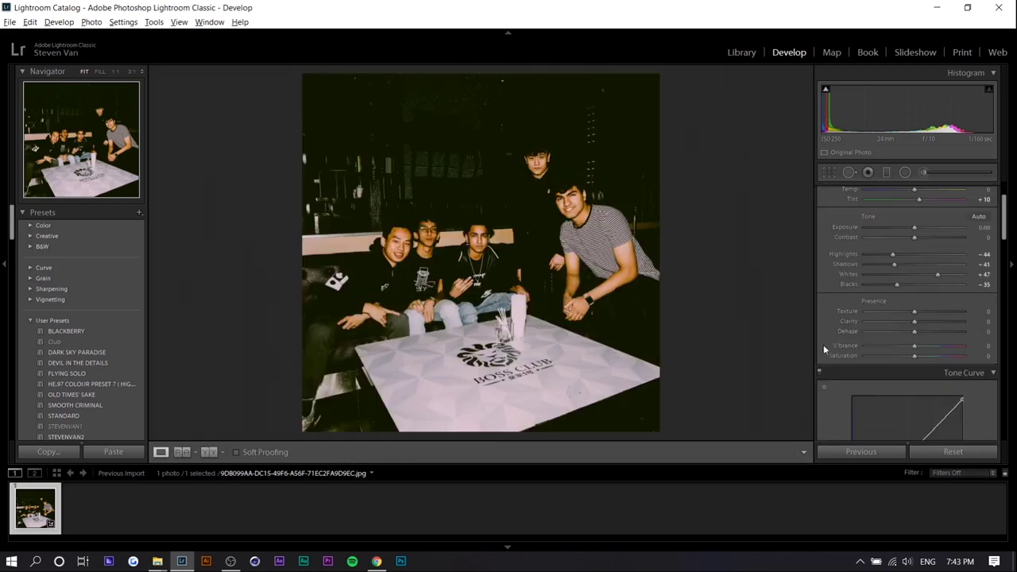
left_click(167, 450)
scroll(827, 349, "down", 2)
- Add film grain with Amount 26 and Size 21
scroll(857, 331, "down", 2)
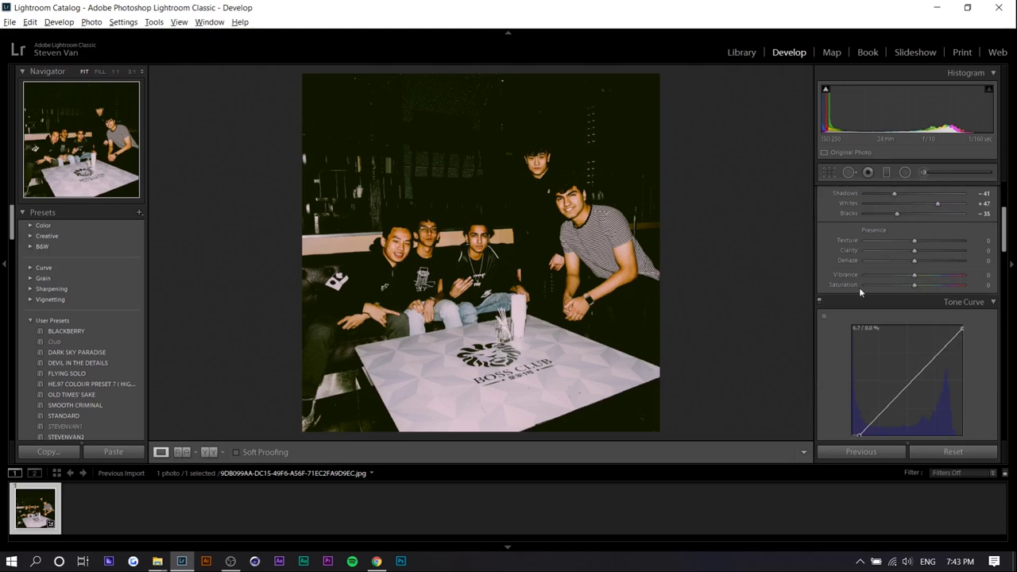
scroll(874, 382, "down", 10)
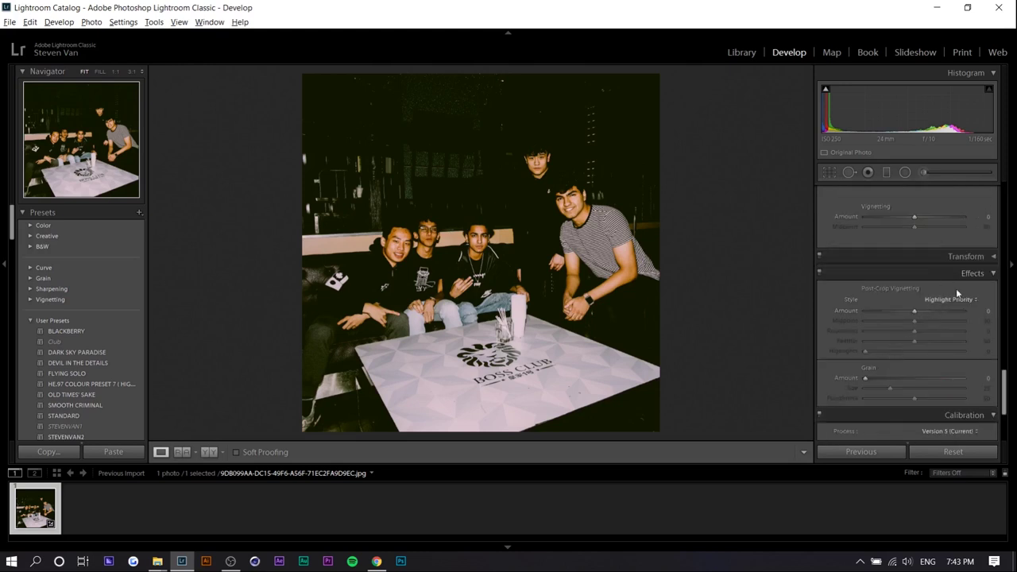
mouse_move(877, 382)
left_mouse_down()
mouse_move(868, 384)
mouse_move(961, 391)
mouse_move(876, 399)
mouse_move(889, 399)
mouse_move(884, 381)
left_mouse_up()
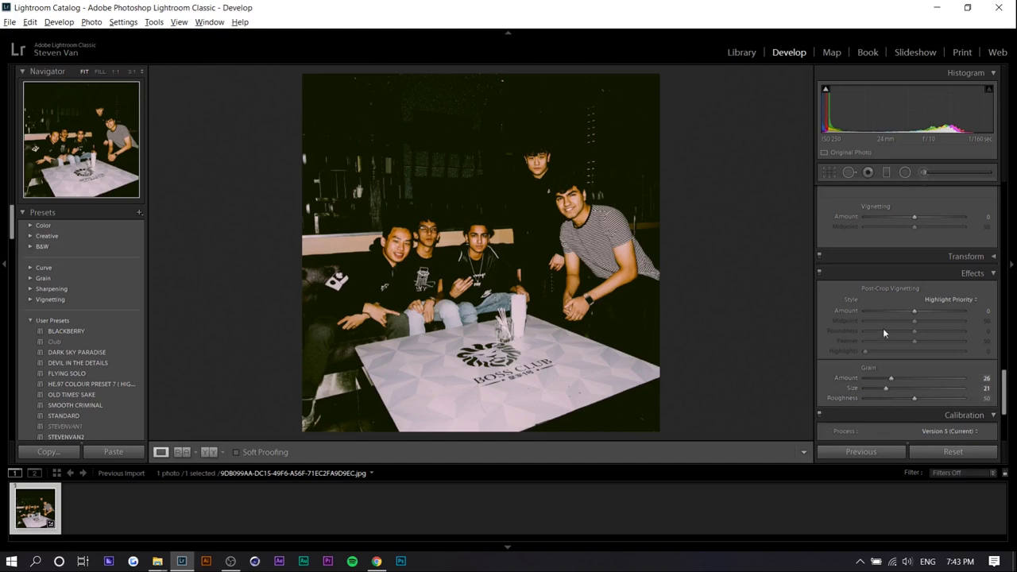
- Add a post-crop vignette: Amount -40, Midpoint 28, Roundness -27, Feather 100
mouse_move(887, 311)
left_mouse_down()
mouse_move(864, 312)
mouse_move(929, 314)
mouse_move(857, 322)
mouse_move(895, 321)
left_mouse_up()
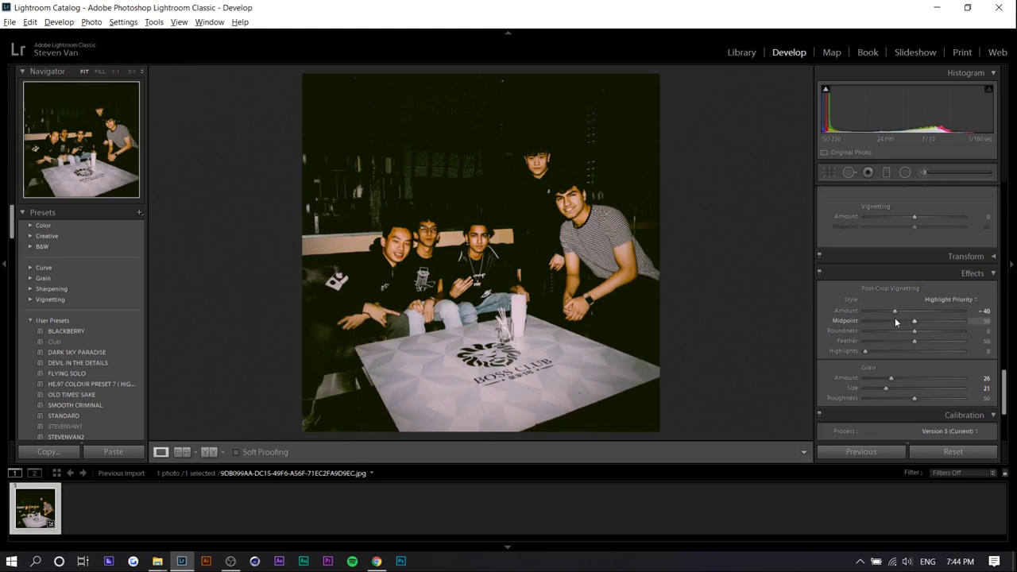
mouse_move(896, 321)
left_mouse_down()
mouse_move(934, 324)
mouse_move(865, 321)
mouse_move(895, 318)
mouse_move(893, 331)
mouse_move(903, 330)
mouse_move(891, 331)
left_mouse_up()
double_click(842, 320)
double_click(843, 331)
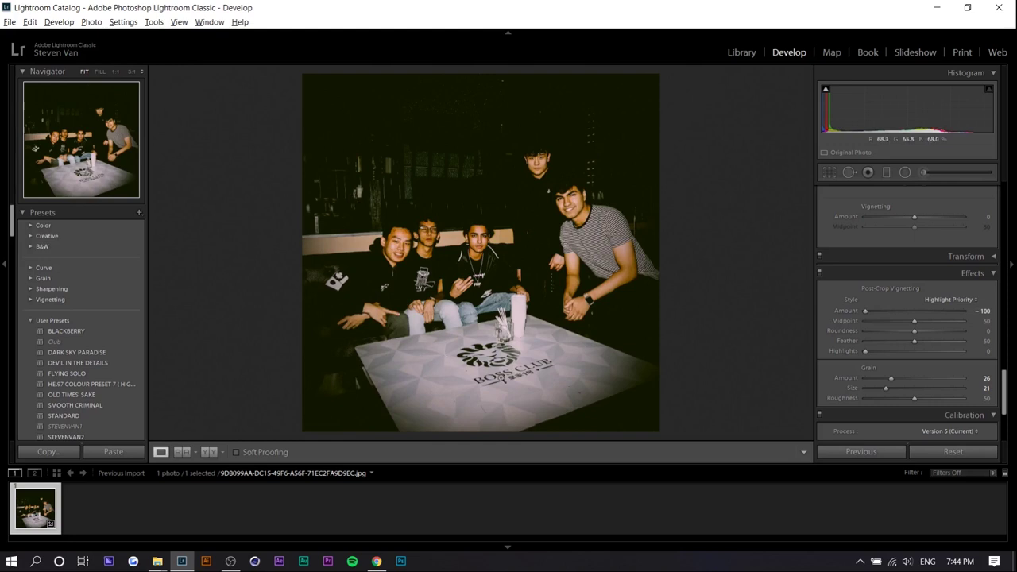
key("ctrl+z")
key("ctrl+z")
key("ctrl+z")
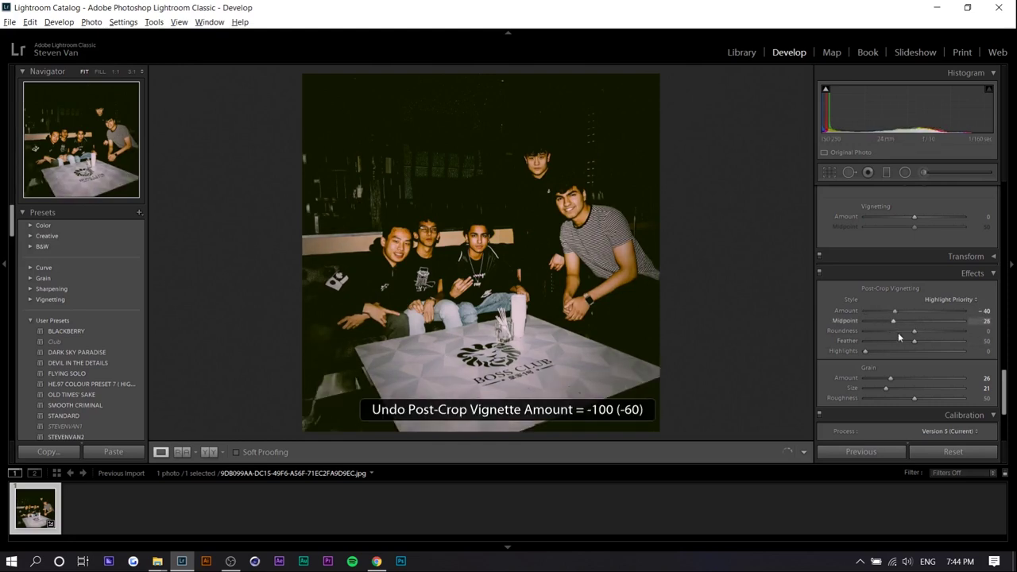
left_click_drag(915, 341, 966, 335)
left_click(901, 331)
key("backslash")
key("backslash")
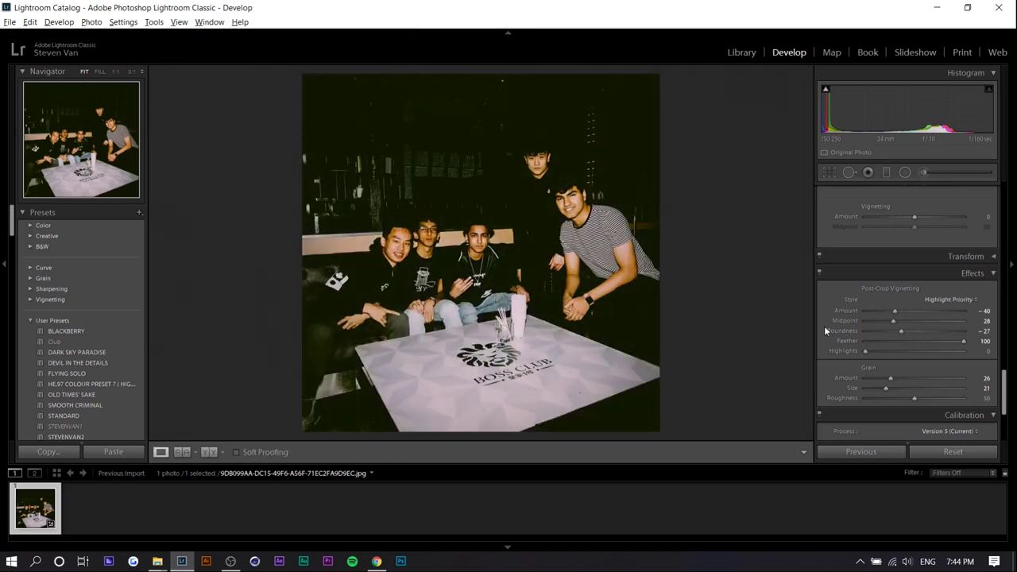
scroll(825, 319, "up", 2)
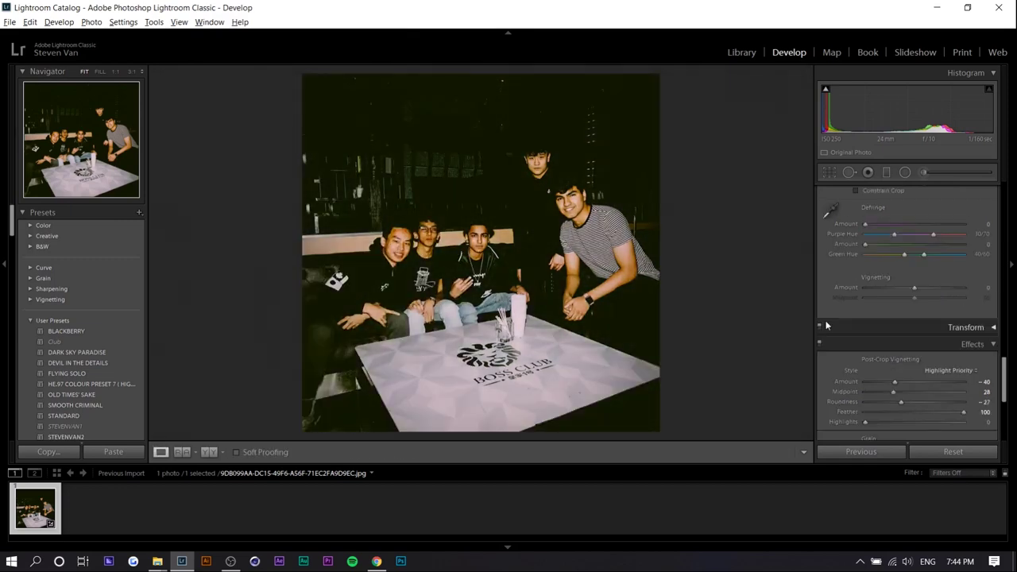
scroll(826, 326, "up", 2)
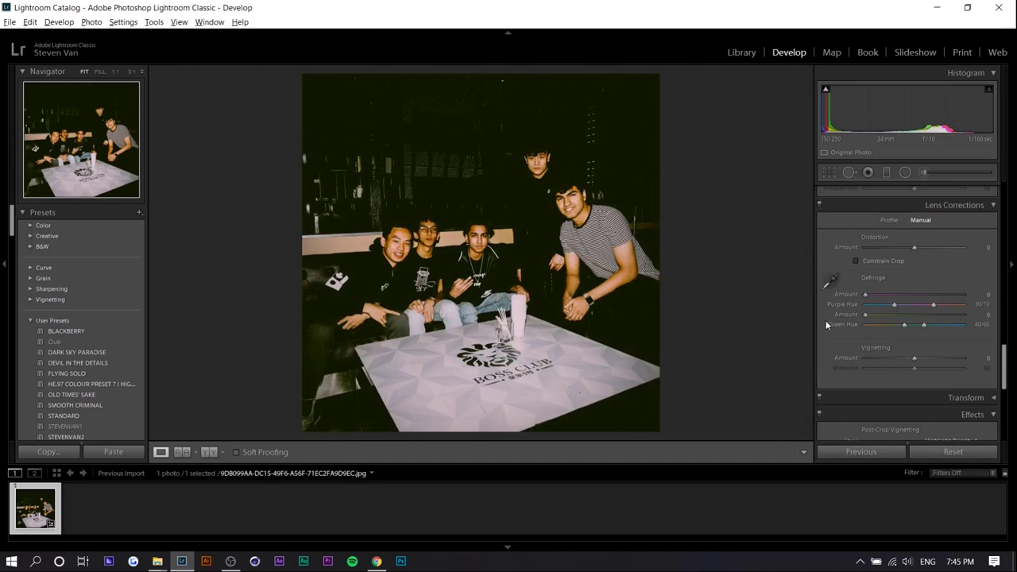
scroll(830, 325, "up", 10)
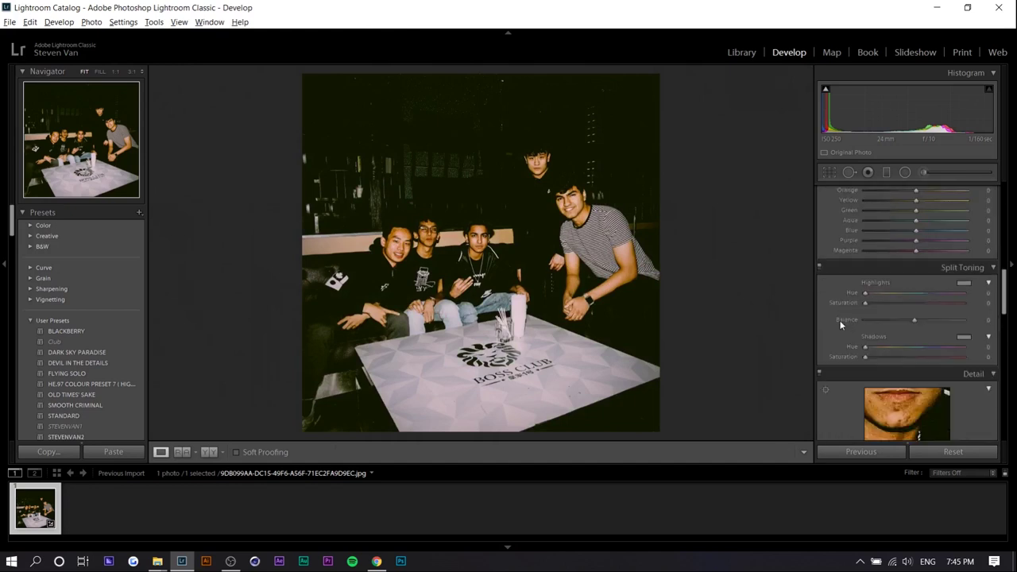
scroll(840, 323, "up", 6)
scroll(830, 370, "down", 2)
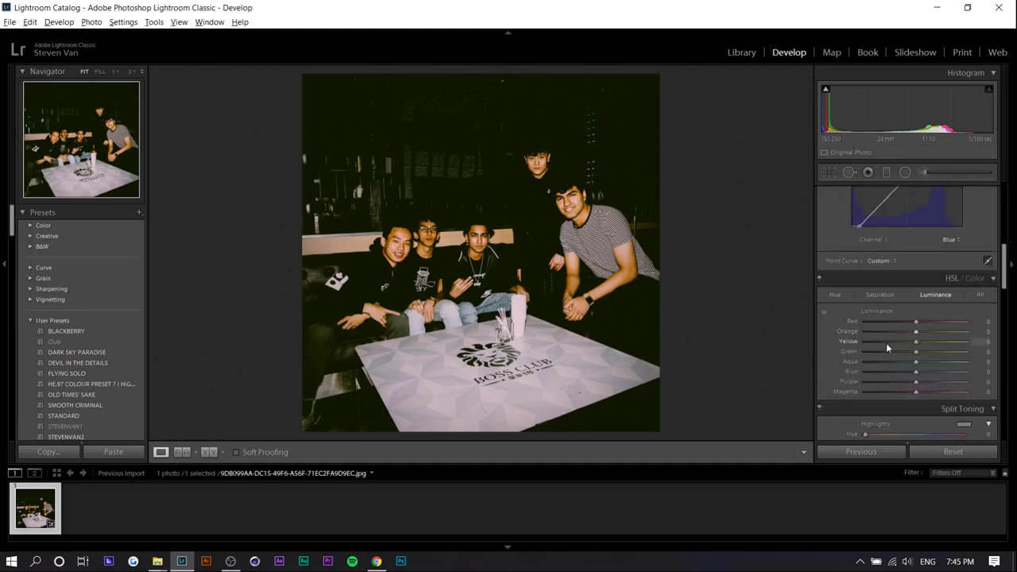
scroll(829, 394, "down", 6)
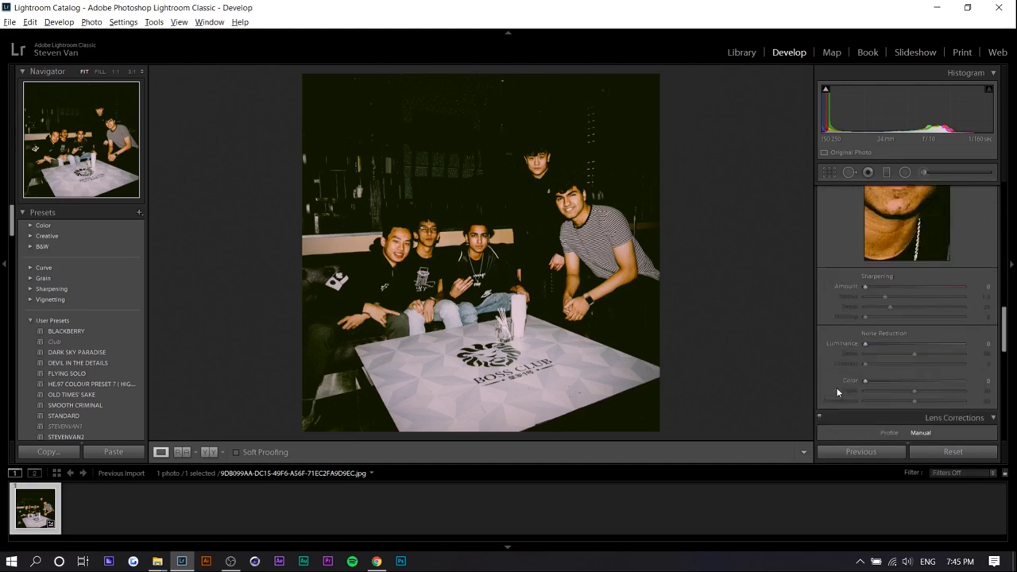
scroll(858, 357, "up", 15)
scroll(857, 320, "up", 3)
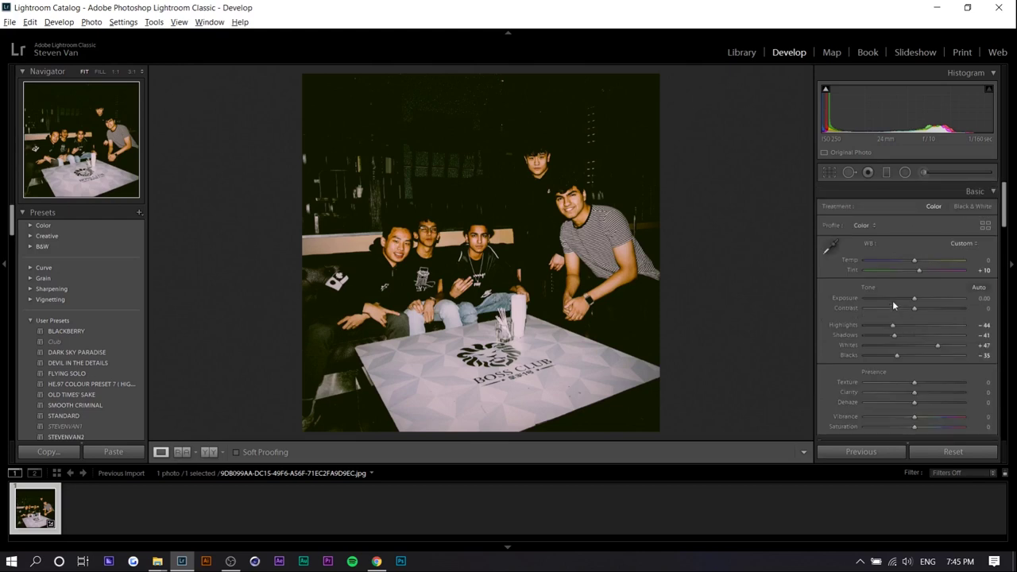